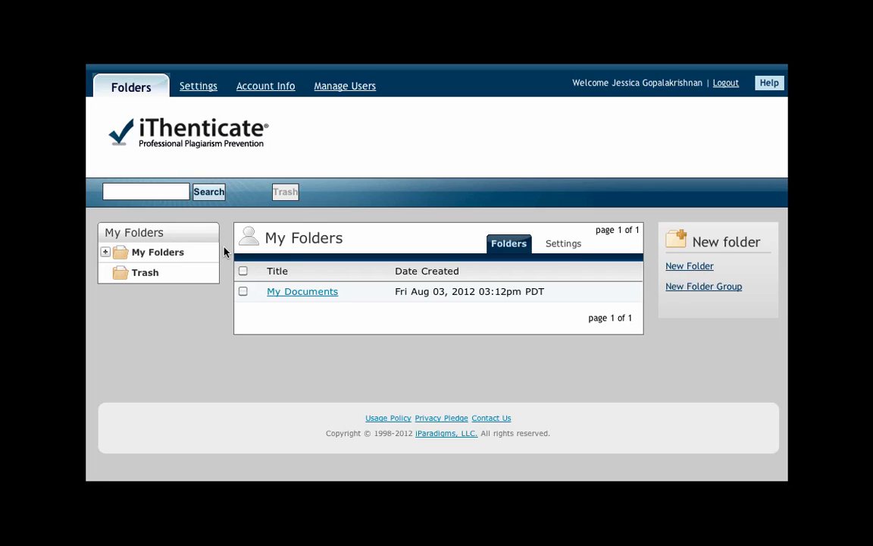
Create a new folder group named 'Fall Manuscripts'.
{"action": "left_click", "coordinate": [679, 286]}
{"action": "type", "text": "Fall"}
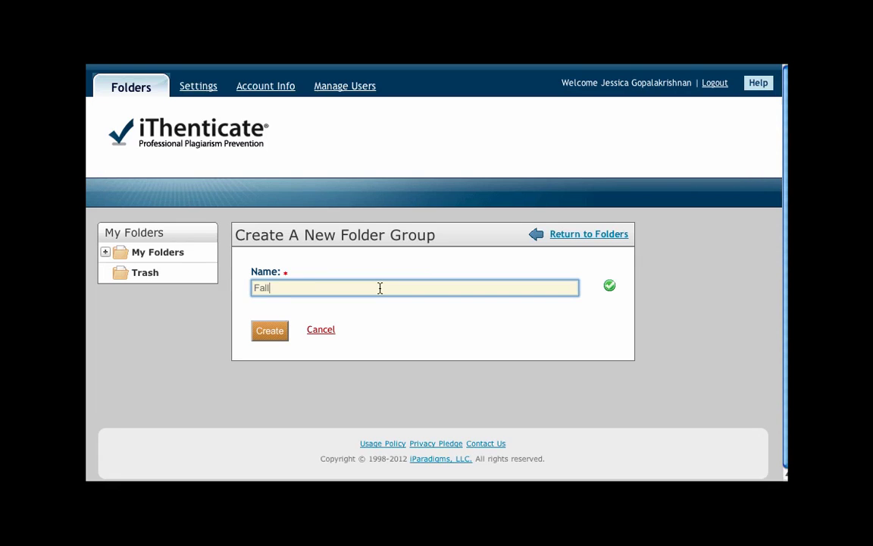
{"action": "type", "text": " Manuscri"}
{"action": "type", "text": "pts"}
{"action": "left_click", "coordinate": [275, 331]}
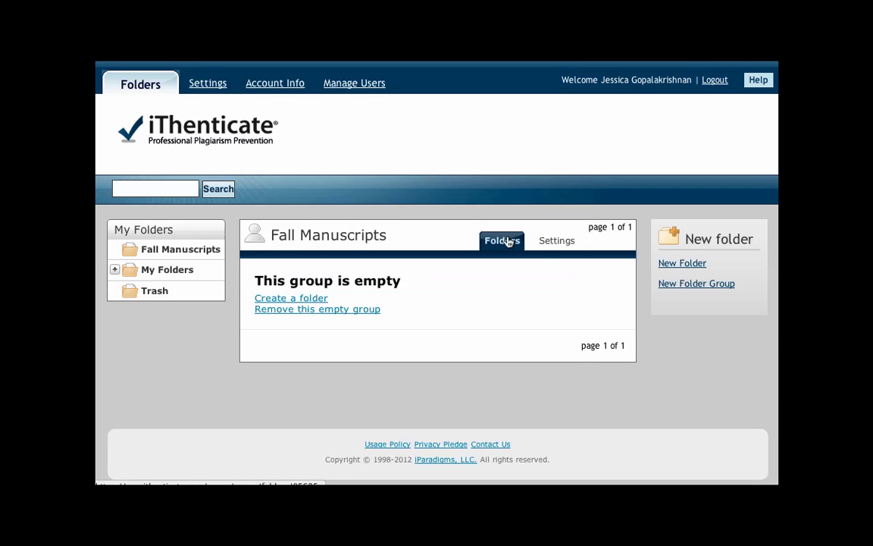
Start a new 'Medical' folder in the Fall Manuscripts group, excluding quotes and bibliography.
{"action": "left_click", "coordinate": [670, 265]}
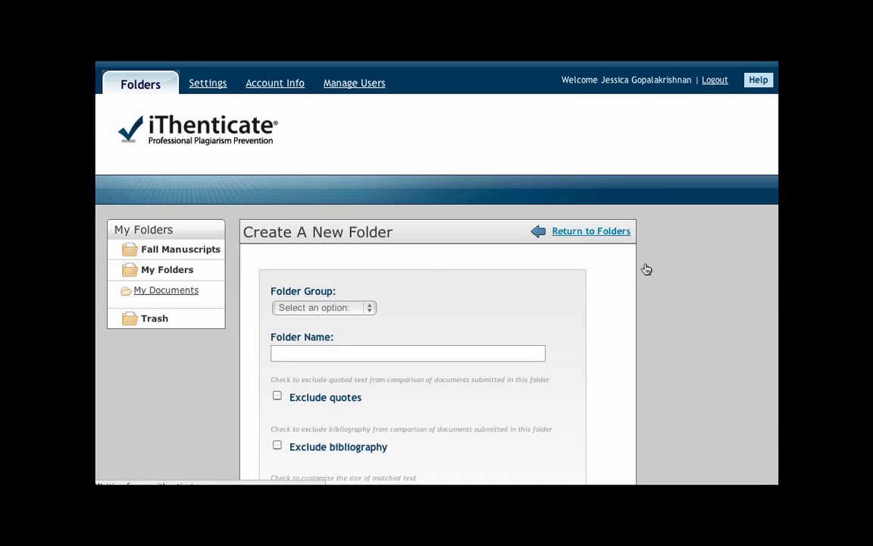
{"action": "left_click", "coordinate": [366, 307]}
{"action": "left_click", "coordinate": [360, 335]}
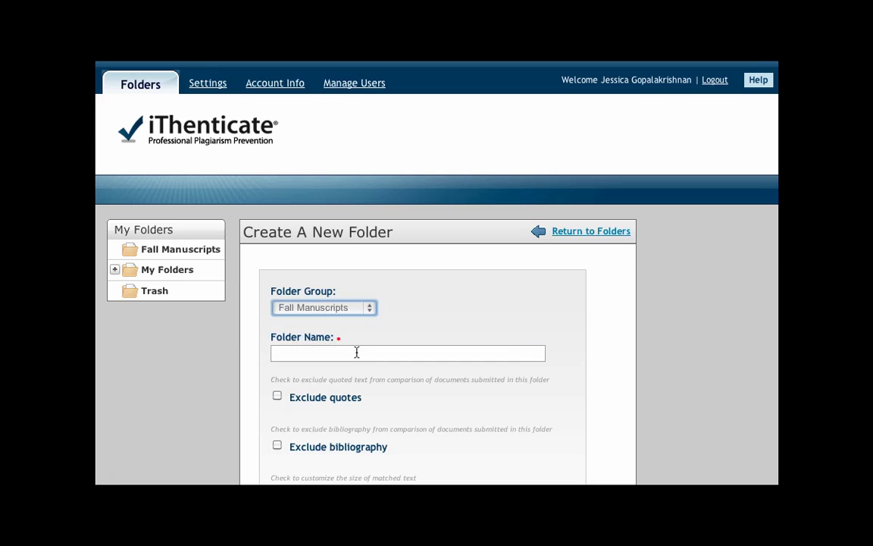
{"action": "left_click", "coordinate": [356, 352]}
{"action": "type", "text": "Medical"}
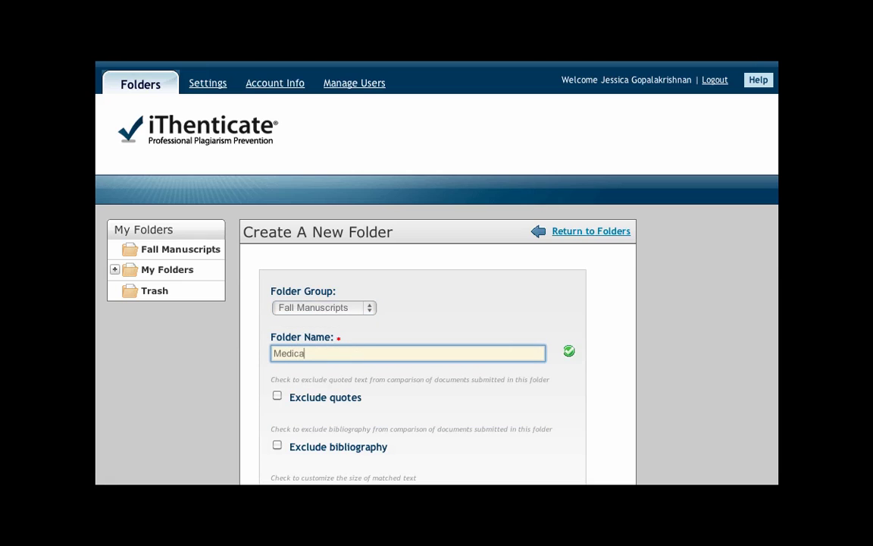
{"action": "left_click", "coordinate": [261, 401]}
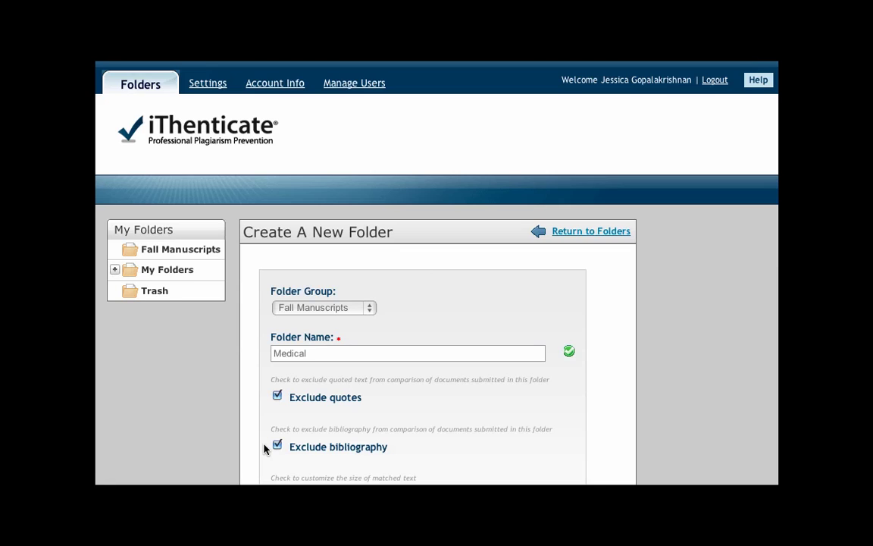
Enable custom match size and exclude matches below a 30 percent threshold.
{"action": "scroll", "coordinate": [265, 449], "scroll_direction": "down", "scroll_amount": 2}
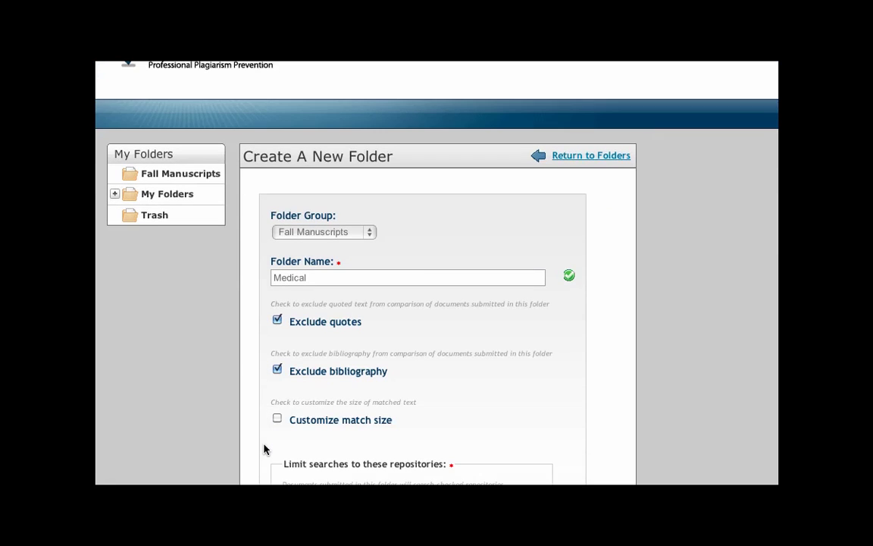
{"action": "left_click", "coordinate": [277, 419]}
{"action": "scroll", "coordinate": [269, 428], "scroll_direction": "down", "scroll_amount": 1}
{"action": "scroll", "coordinate": [266, 432], "scroll_direction": "down", "scroll_amount": 1}
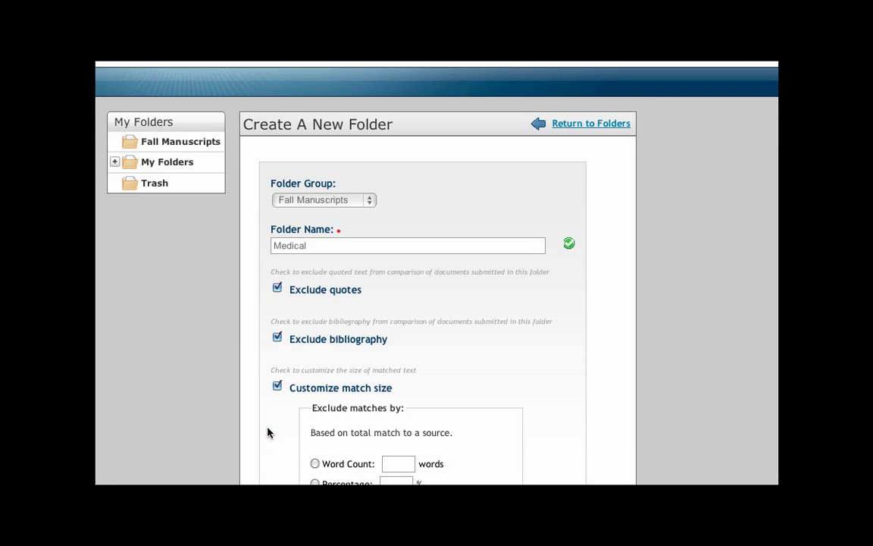
{"action": "scroll", "coordinate": [267, 432], "scroll_direction": "down", "scroll_amount": 1}
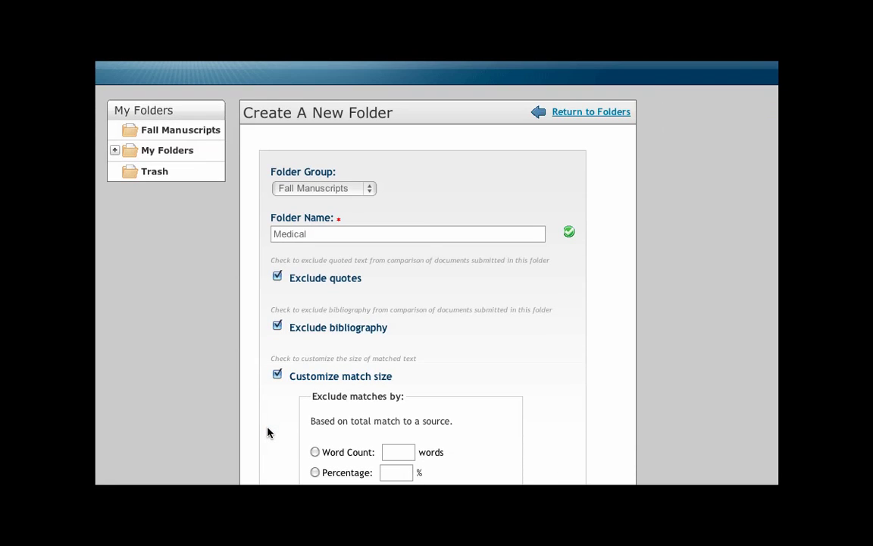
{"action": "left_click", "coordinate": [314, 453]}
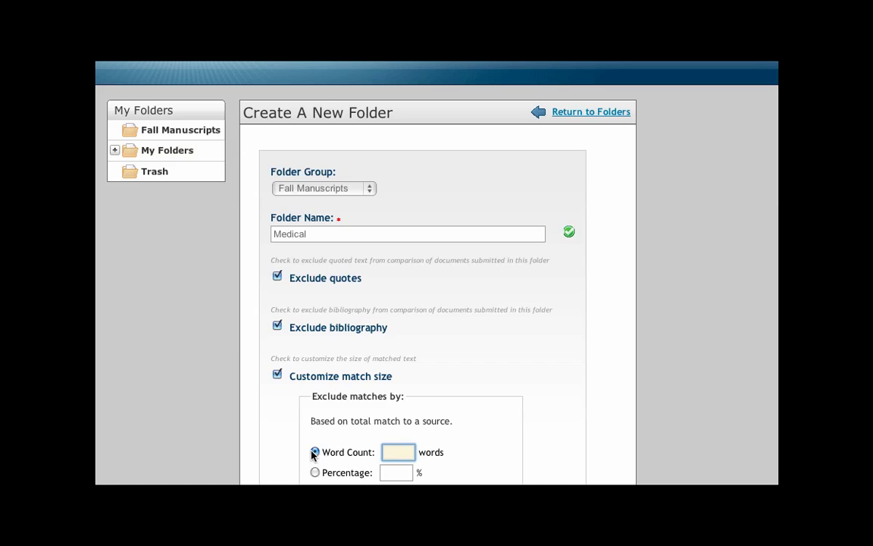
{"action": "left_click", "coordinate": [315, 472]}
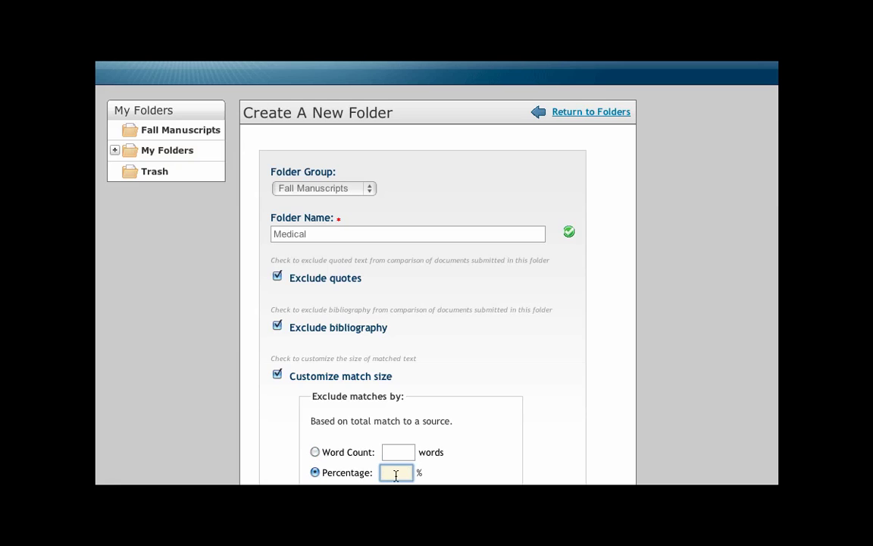
{"action": "type", "text": "30"}
{"action": "left_click", "coordinate": [269, 472]}
{"action": "scroll", "coordinate": [269, 472], "scroll_direction": "down", "scroll_amount": 1}
{"action": "scroll", "coordinate": [269, 472], "scroll_direction": "down", "scroll_amount": 1}
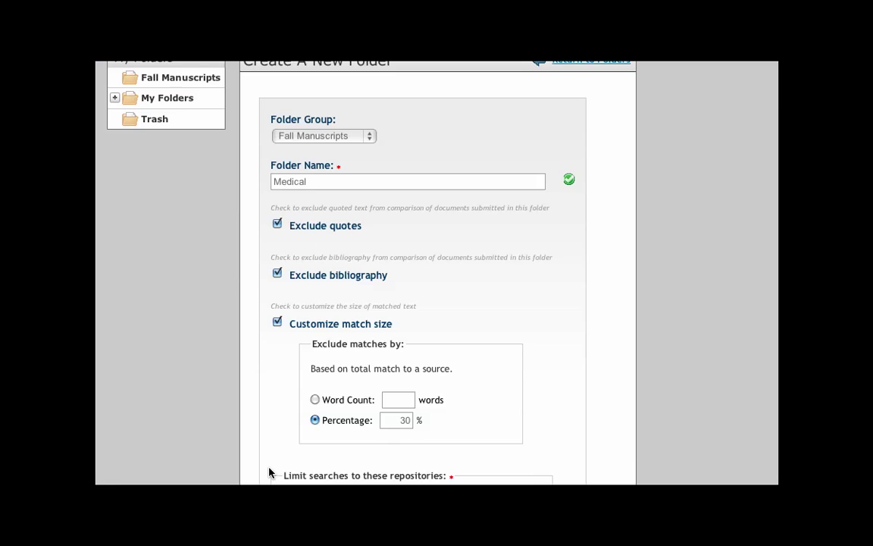
{"action": "scroll", "coordinate": [269, 472], "scroll_direction": "down", "scroll_amount": 1}
{"action": "scroll", "coordinate": [269, 472], "scroll_direction": "down", "scroll_amount": 2}
{"action": "scroll", "coordinate": [269, 472], "scroll_direction": "down", "scroll_amount": 2}
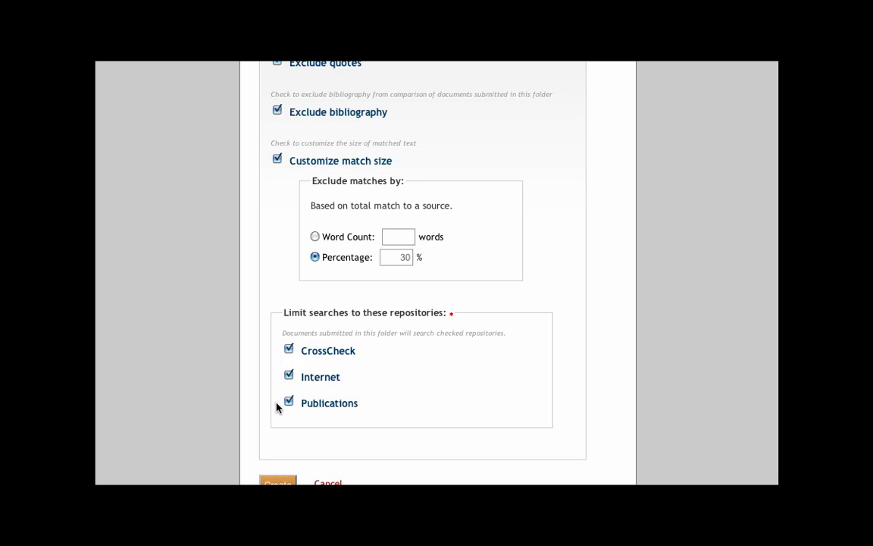
Keep CrossCheck, Internet and Publications searched and save the Medical folder.
{"action": "left_click", "coordinate": [288, 378]}
{"action": "left_click", "coordinate": [288, 378]}
{"action": "scroll", "coordinate": [274, 379], "scroll_direction": "down", "scroll_amount": 3}
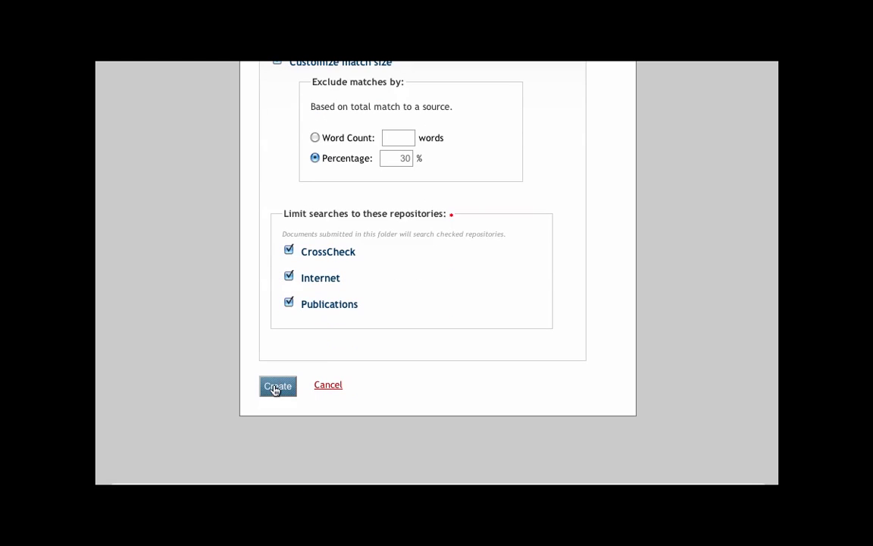
{"action": "left_click", "coordinate": [276, 387]}
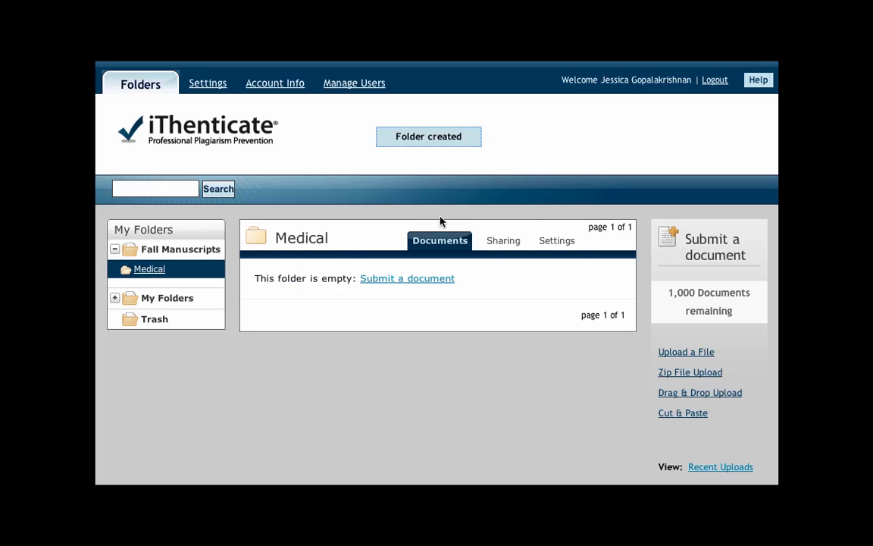
Review the Medical folder's settings: quote and bibliography exclusions and 30% match threshold.
{"action": "left_click", "coordinate": [553, 240]}
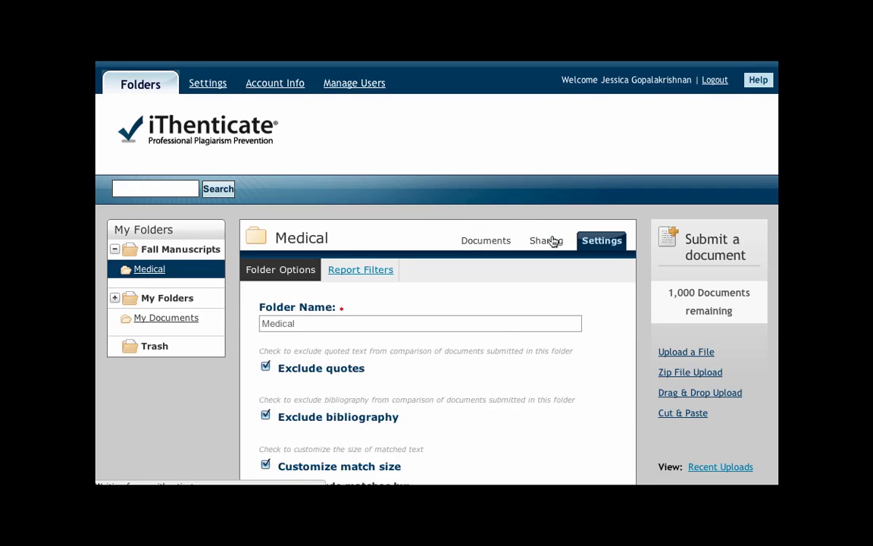
{"action": "scroll", "coordinate": [552, 241], "scroll_direction": "down", "scroll_amount": 5}
{"action": "scroll", "coordinate": [547, 241], "scroll_direction": "up", "scroll_amount": 1}
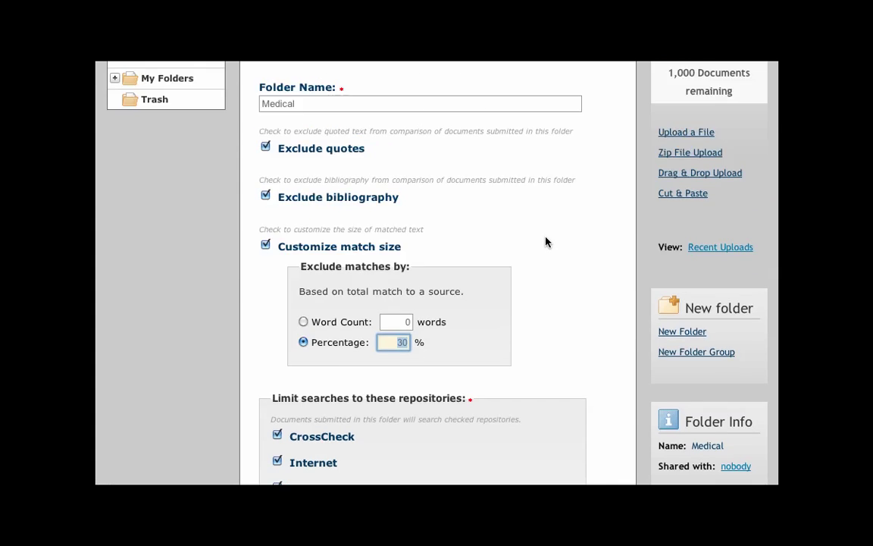
{"action": "scroll", "coordinate": [547, 241], "scroll_direction": "up", "scroll_amount": 3}
{"action": "scroll", "coordinate": [547, 241], "scroll_direction": "up", "scroll_amount": 1}
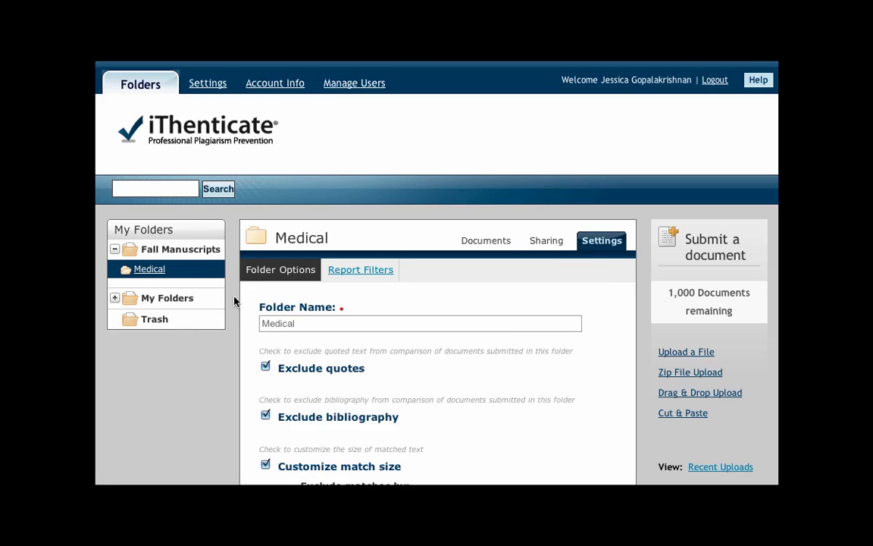
Return to the Medical folder's document list, toggling the Fall Manuscripts and My Folders nodes.
{"action": "left_click", "coordinate": [144, 273]}
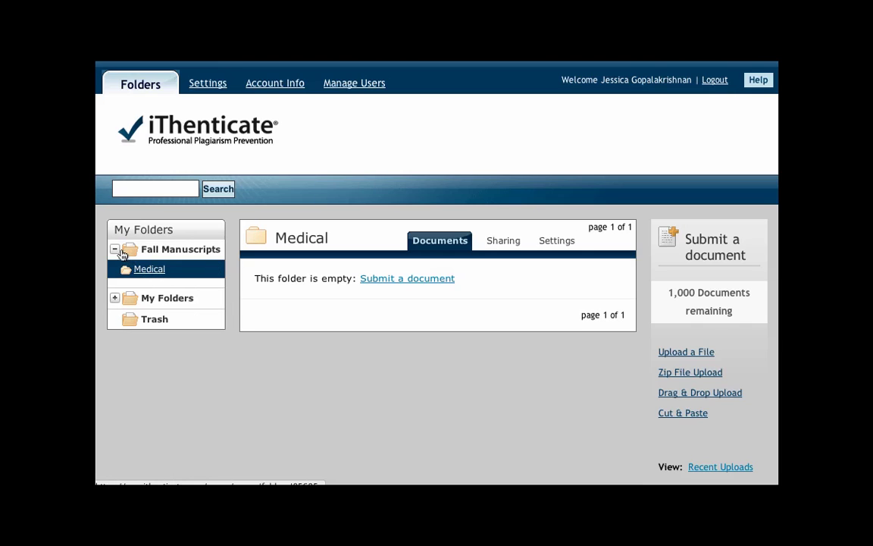
{"action": "left_click", "coordinate": [115, 249]}
{"action": "left_click", "coordinate": [114, 250]}
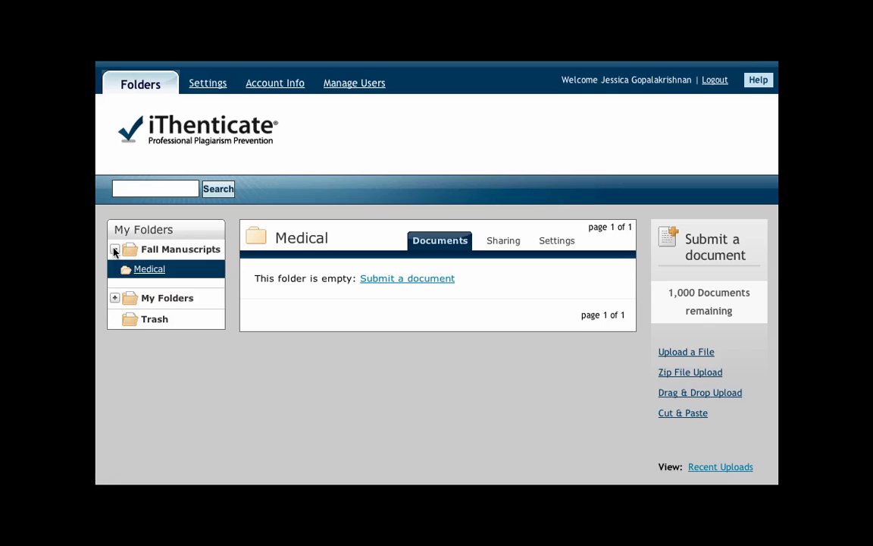
{"action": "left_click", "coordinate": [113, 300]}
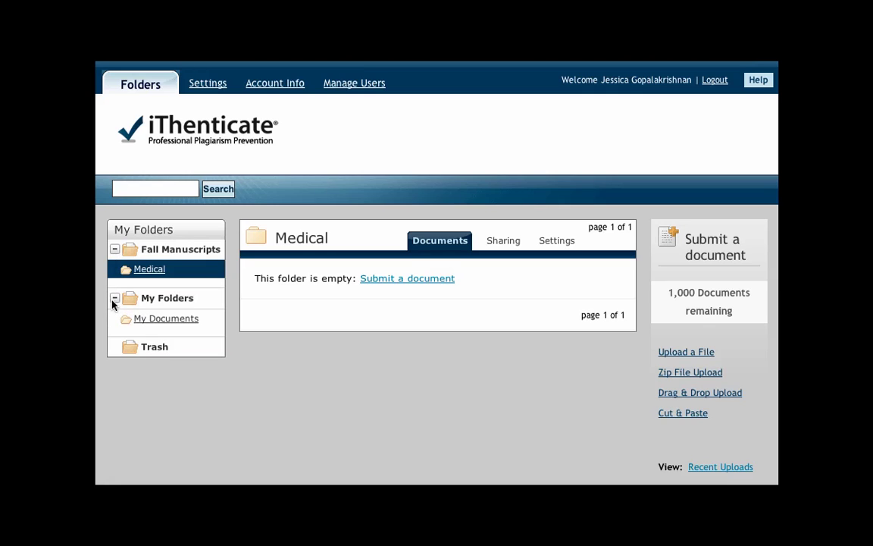
{"action": "left_click", "coordinate": [114, 300]}
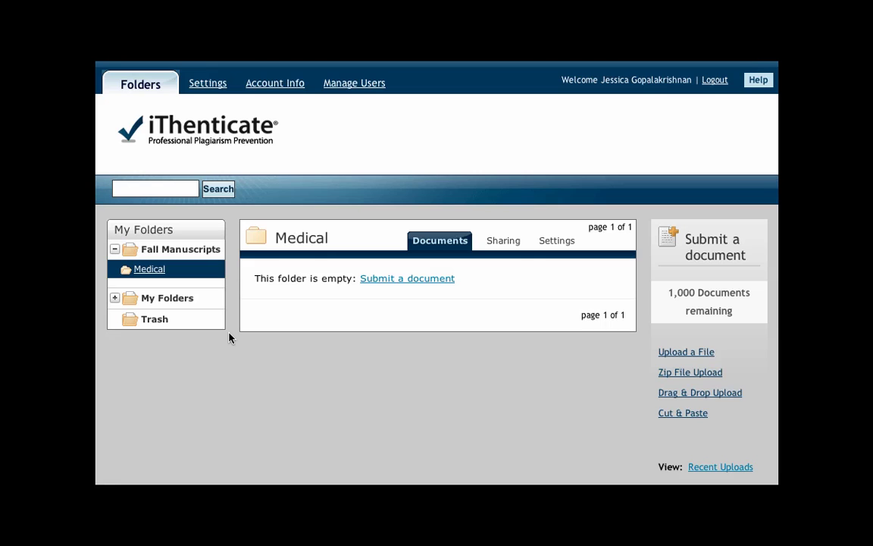
Open the iThenticate Help Center from the top bar.
{"action": "left_click", "coordinate": [757, 83]}
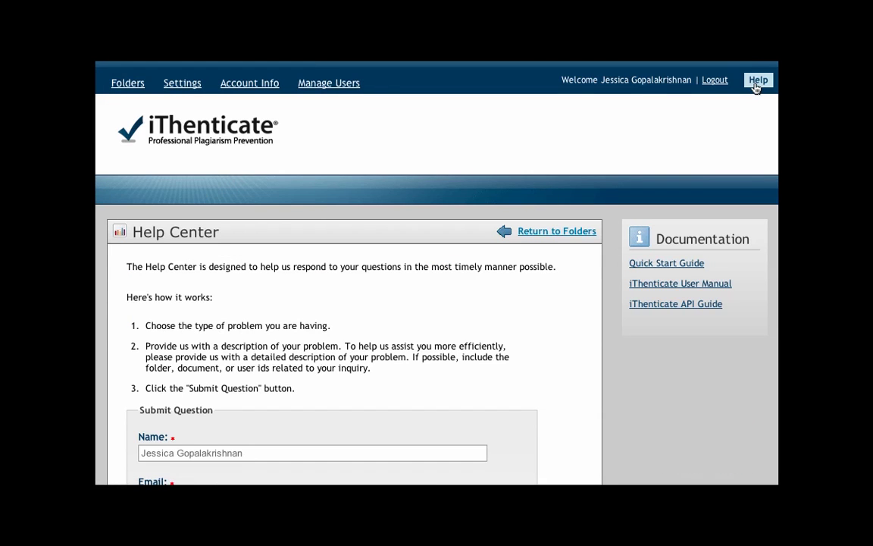